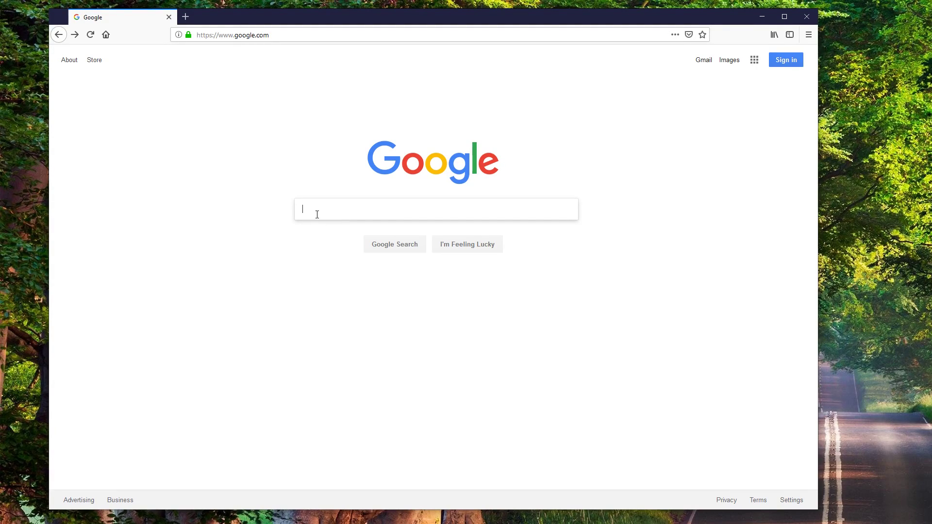
# Search Google for 'shotcut'
pyautogui.write('shotcut')
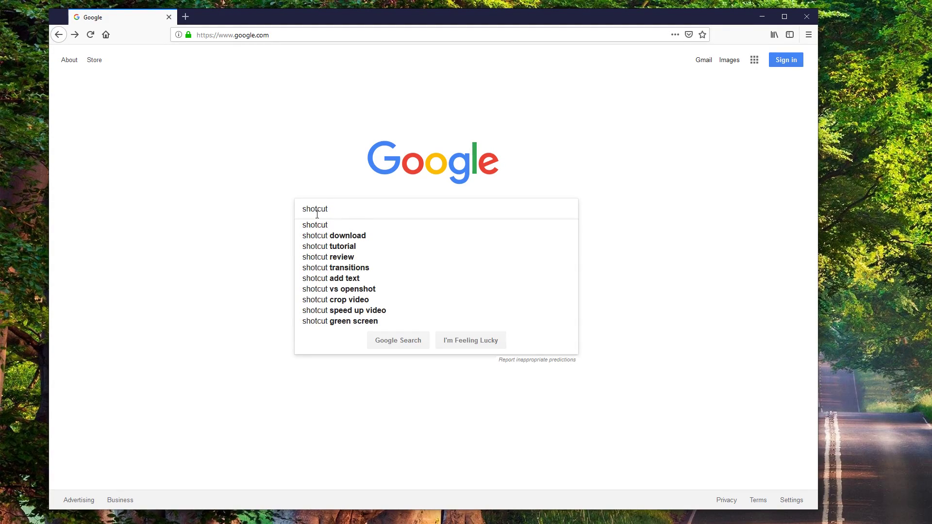
pyautogui.press('Return')
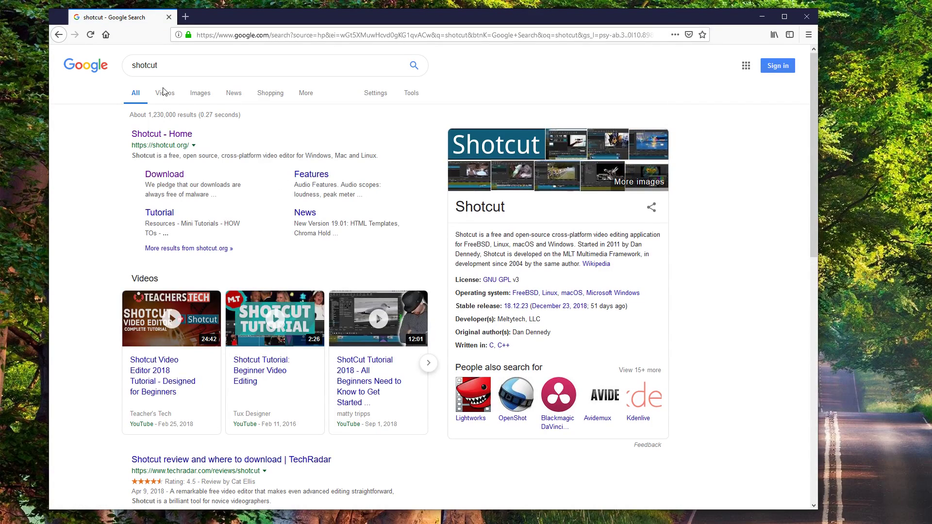
# Go to the Shotcut home page, then its Download page listing version 19.02.28
pyautogui.click(154, 136)
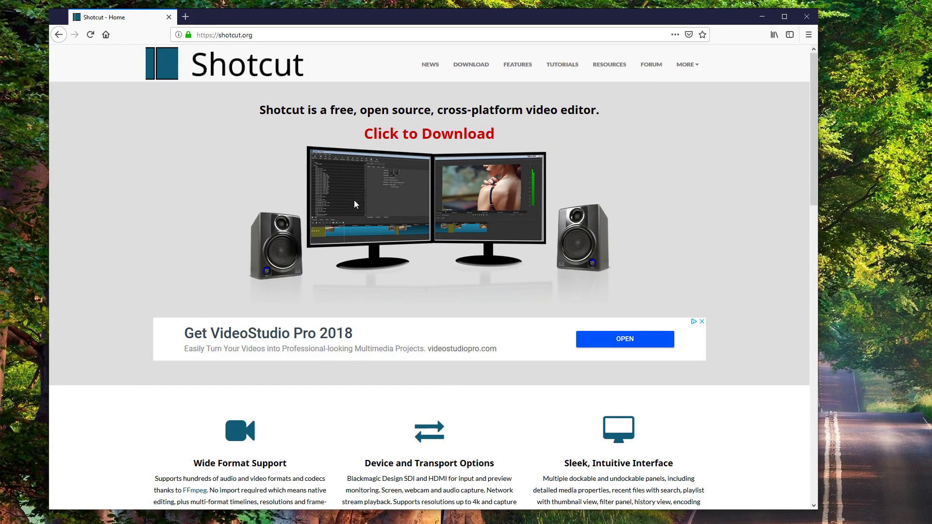
pyautogui.click(464, 64)
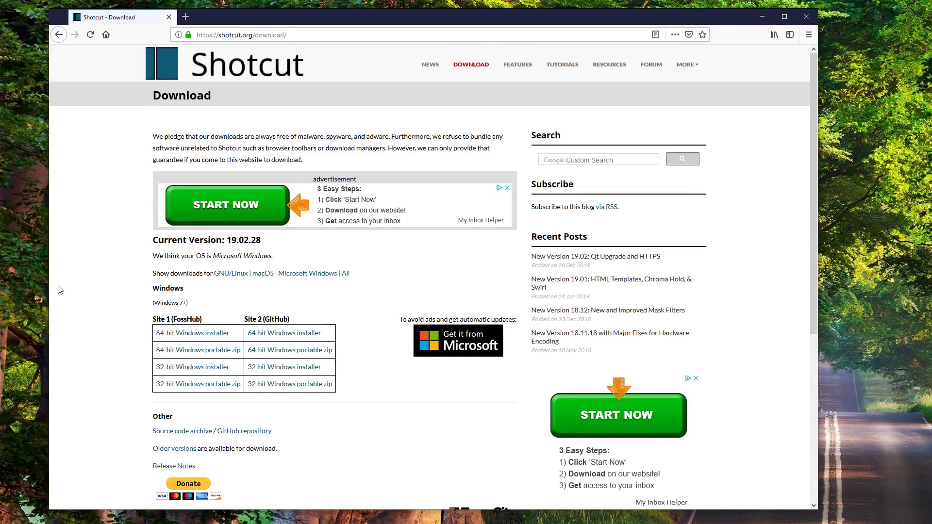
pyautogui.scroll(-3, 109, 202)
pyautogui.scroll(2, 340, 262)
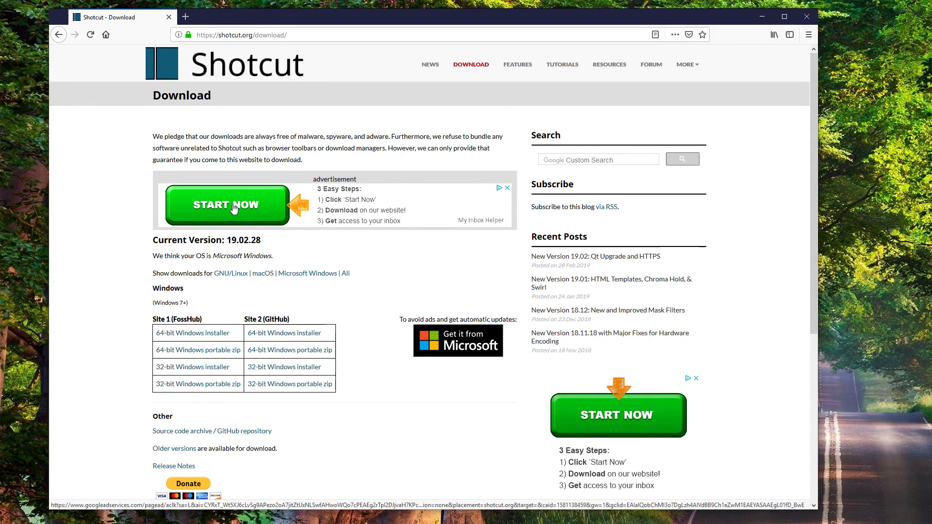
pyautogui.scroll(-3, 233, 208)
pyautogui.scroll(-2, 624, 272)
pyautogui.scroll(3, 624, 253)
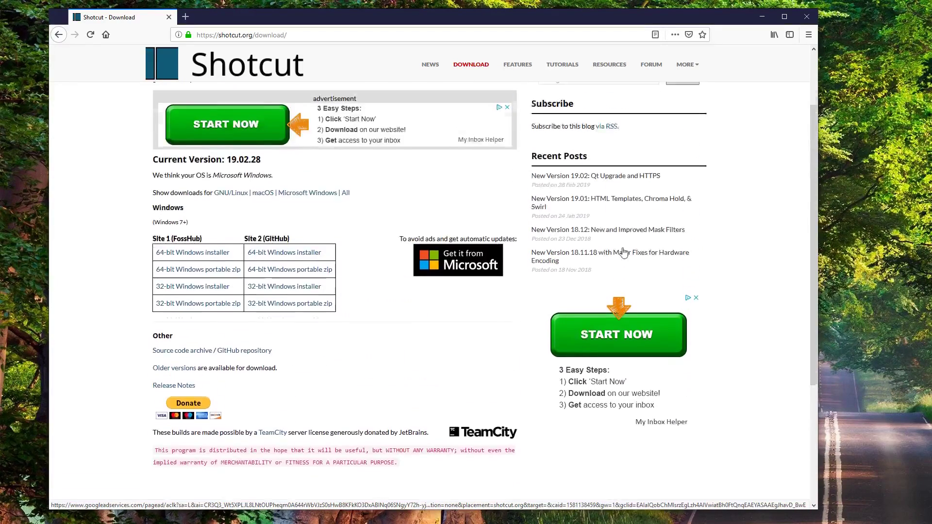
pyautogui.scroll(3, 624, 254)
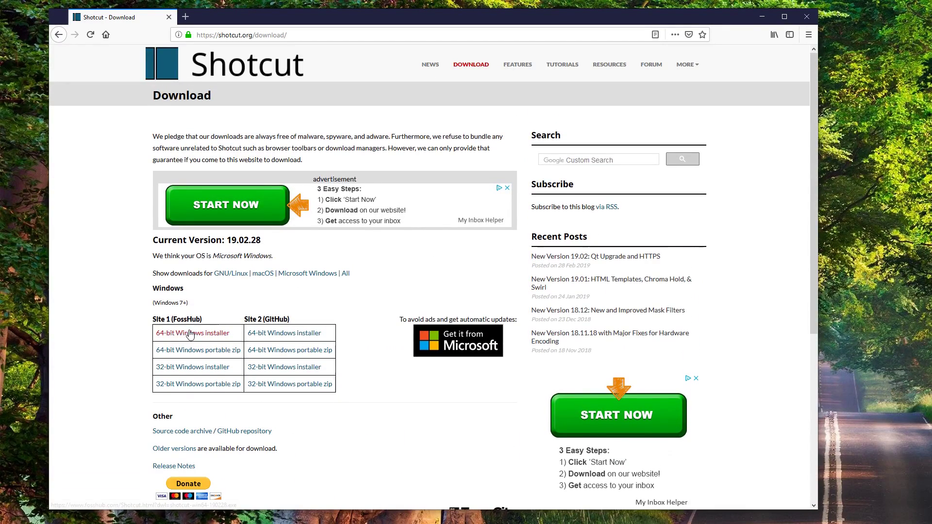
pyautogui.scroll(-2, 112, 346)
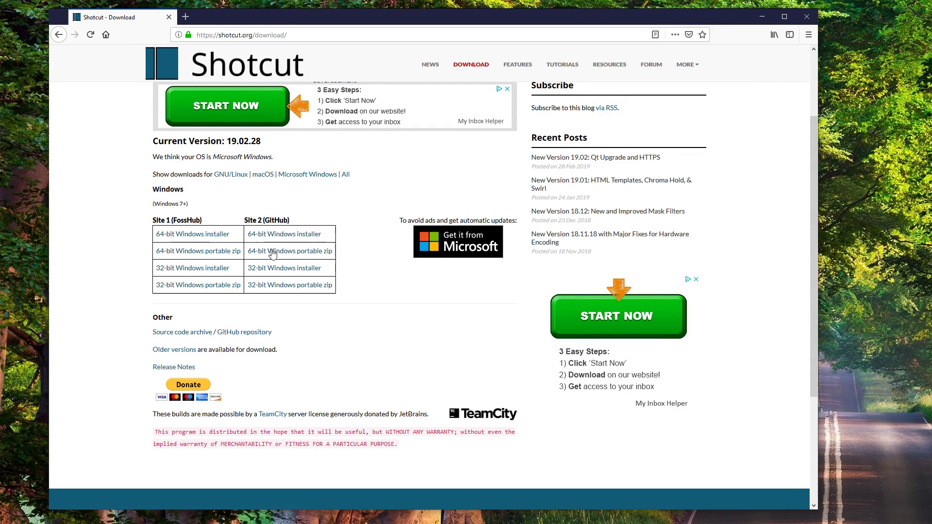
pyautogui.scroll(1, 198, 268)
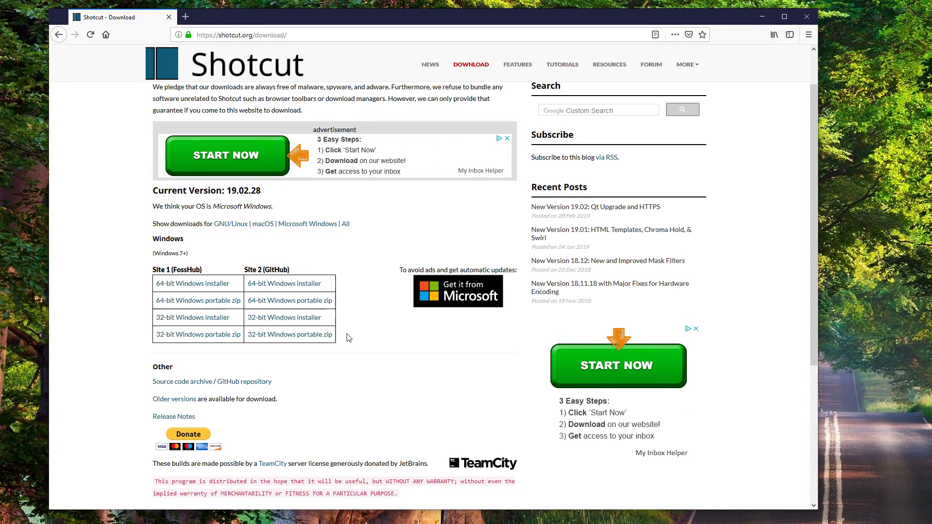
# Save the 64-bit Windows installer from Site 2 (GitHub) and check its download progress
pyautogui.click(277, 288)
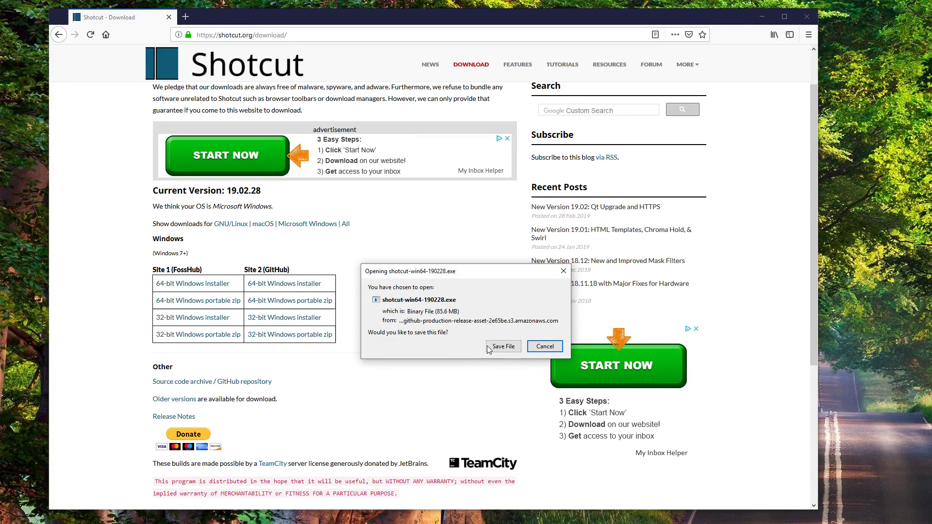
pyautogui.click(505, 347)
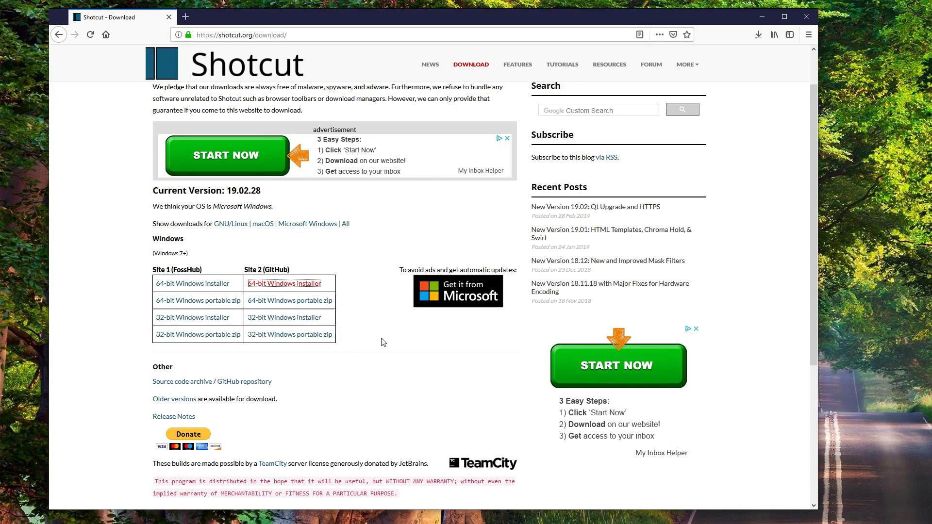
pyautogui.click(759, 35)
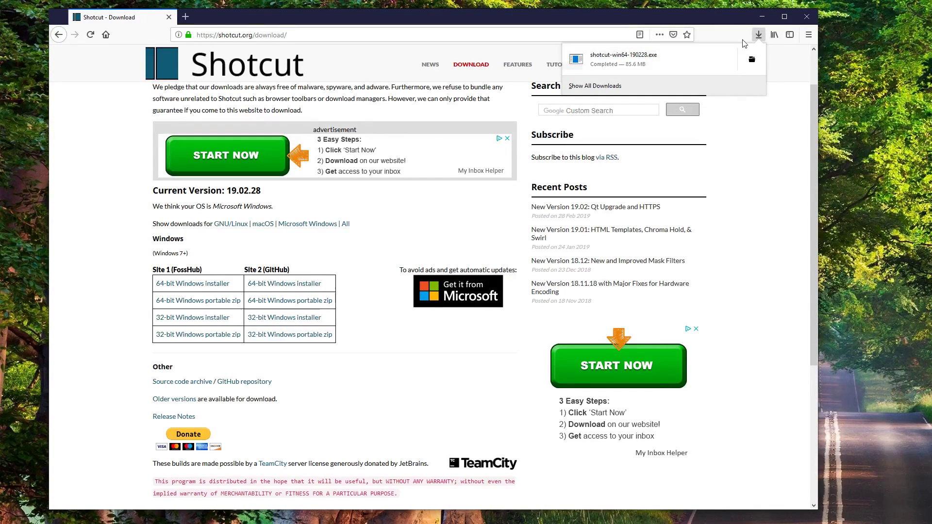
pyautogui.click(759, 35)
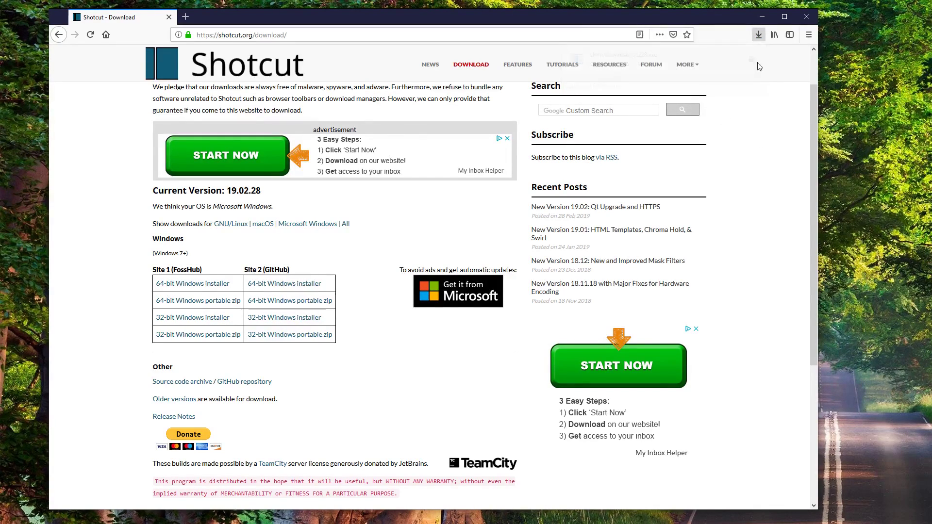
pyautogui.click(759, 36)
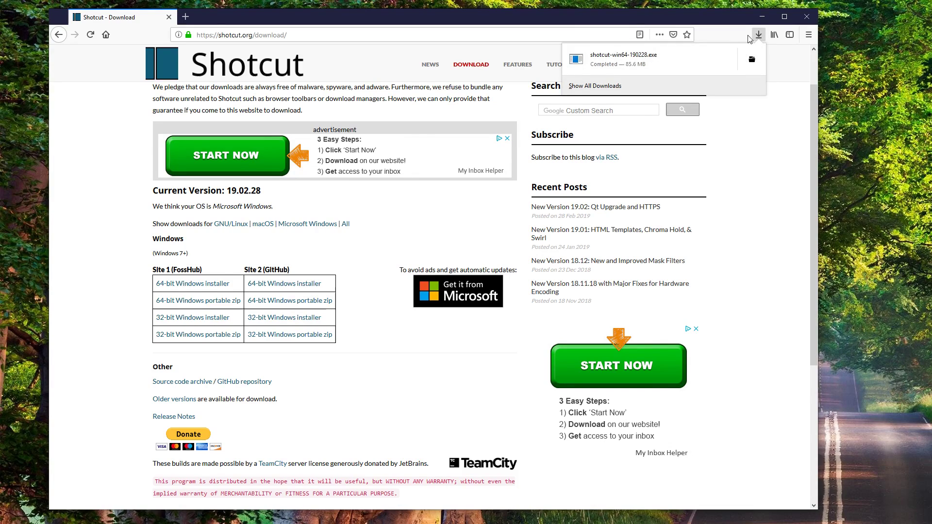
# Show the downloaded installer's containing folder and open a new File Explorer window
pyautogui.click(752, 59)
pyautogui.moveTo(798, 128); pyautogui.dragTo(576, 80)
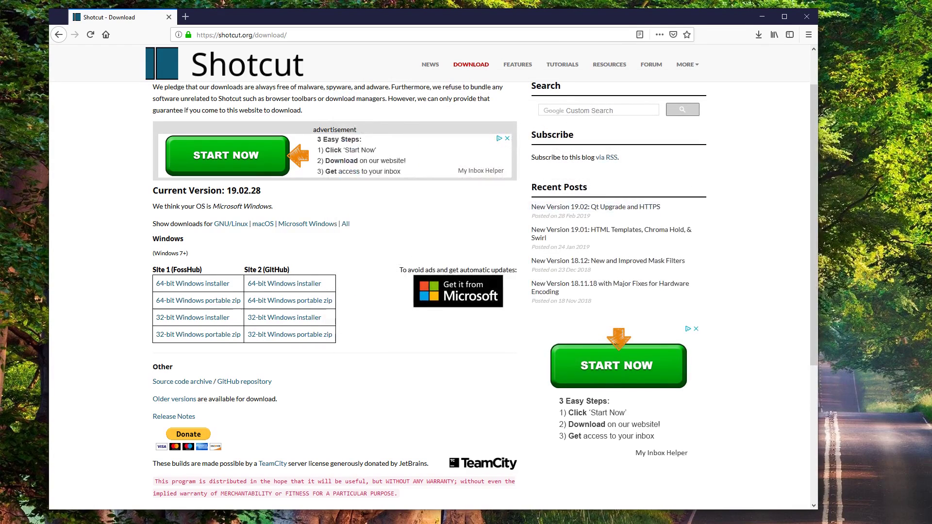
pyautogui.press('super+e')
# Run shotcut-win64-190228 from the Downloads folder in File Explorer
pyautogui.moveTo(476, 78); pyautogui.dragTo(395, 74)
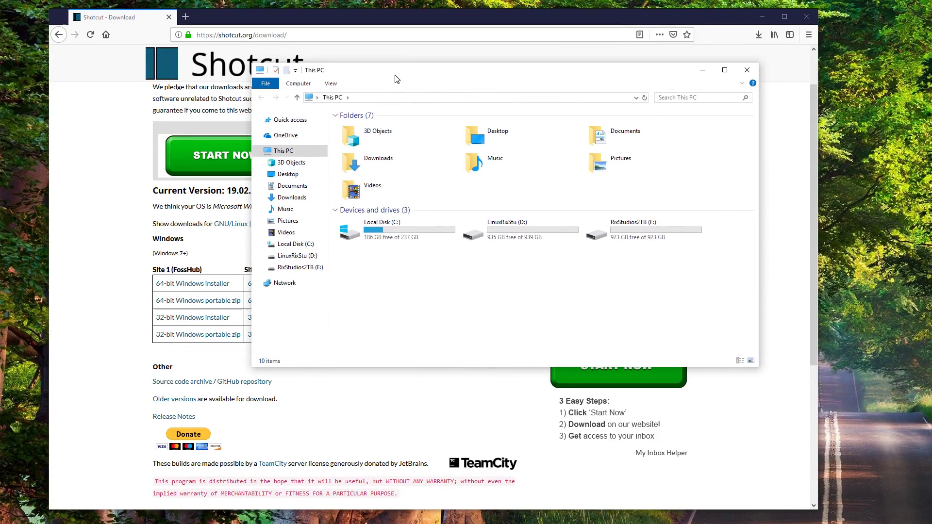
pyautogui.click(292, 197)
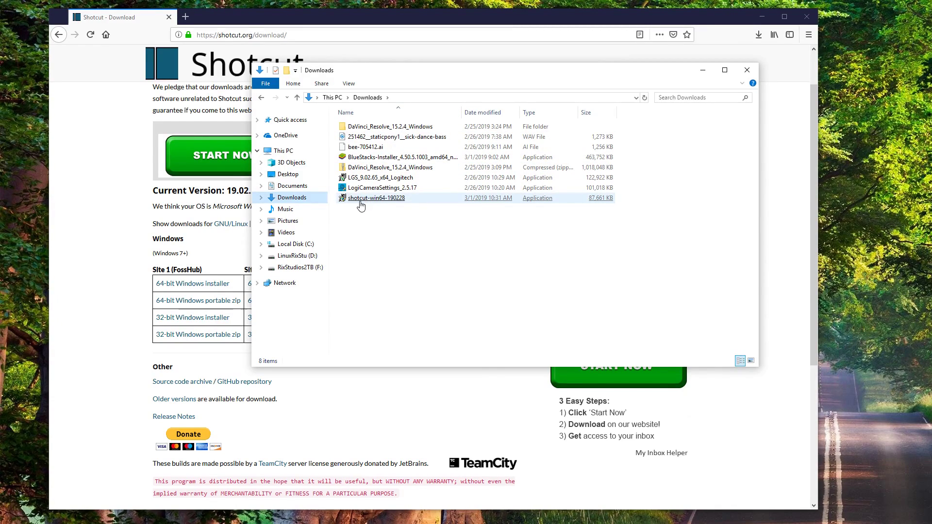
pyautogui.click(372, 201)
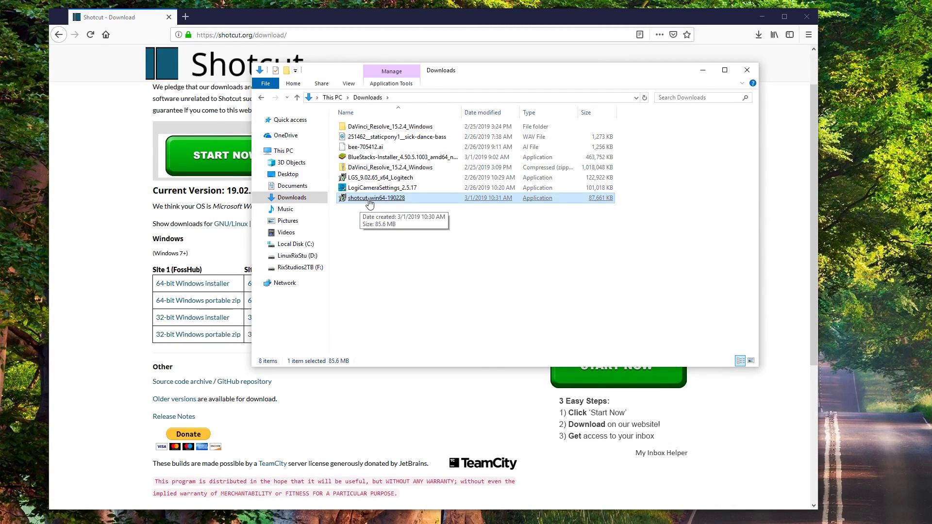
pyautogui.doubleClick(372, 198)
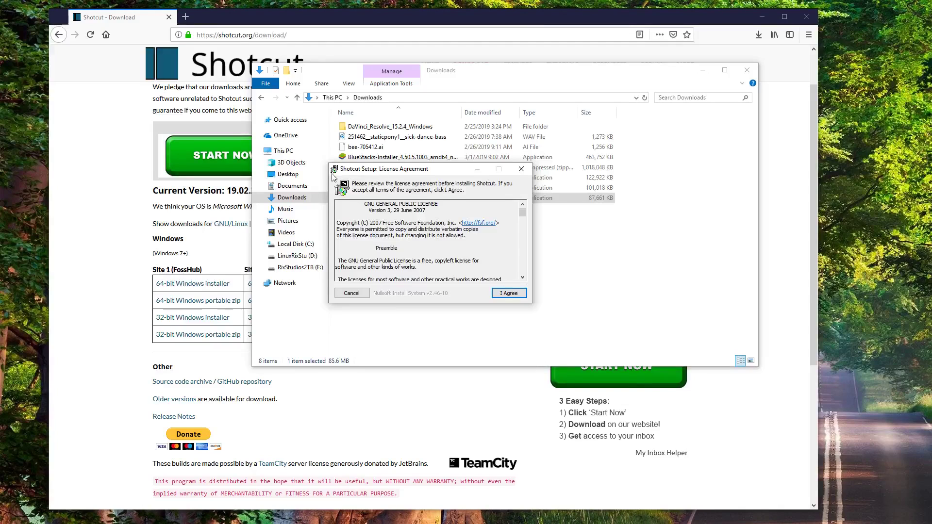
# Accept the license and install Shotcut to the default C:\Program Files\Shotcut folder
pyautogui.click(509, 293)
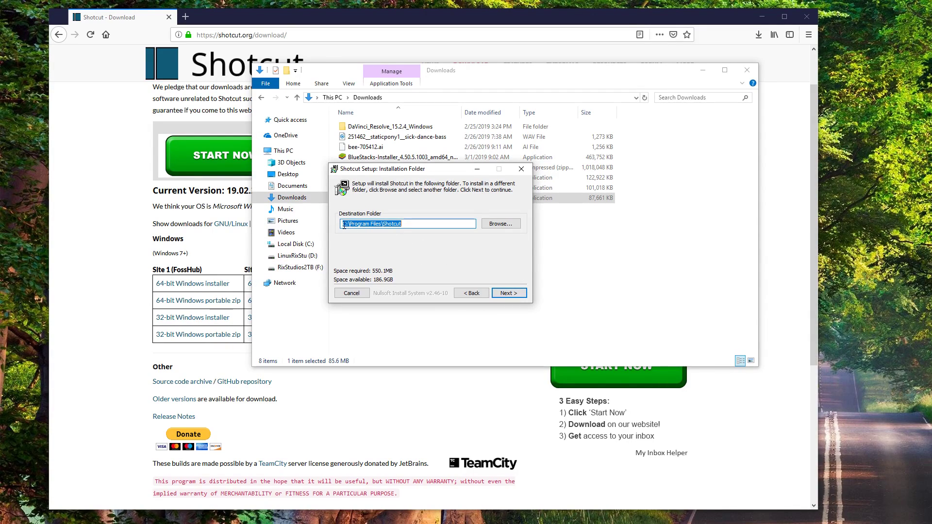
pyautogui.click(509, 293)
pyautogui.click(504, 295)
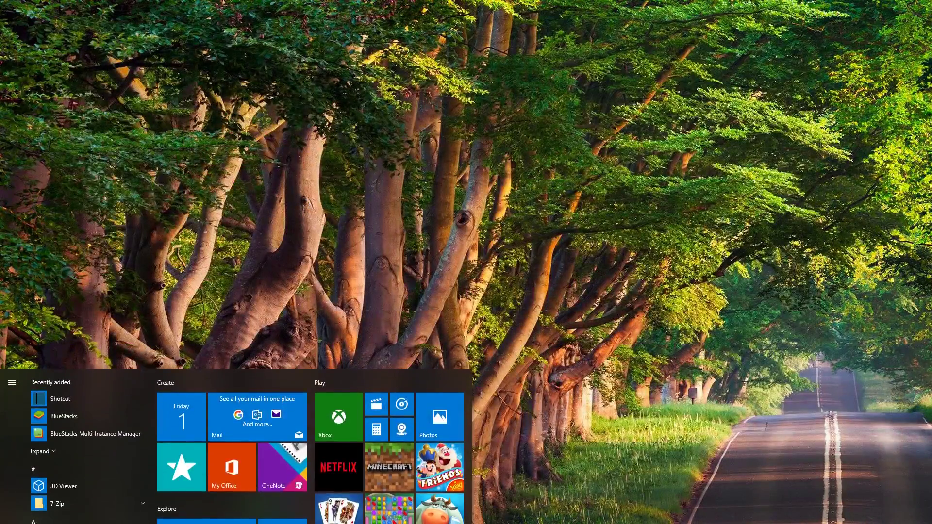
# Search the Start menu for 'shotcut' and launch the Shotcut app
pyautogui.write('shotcut')
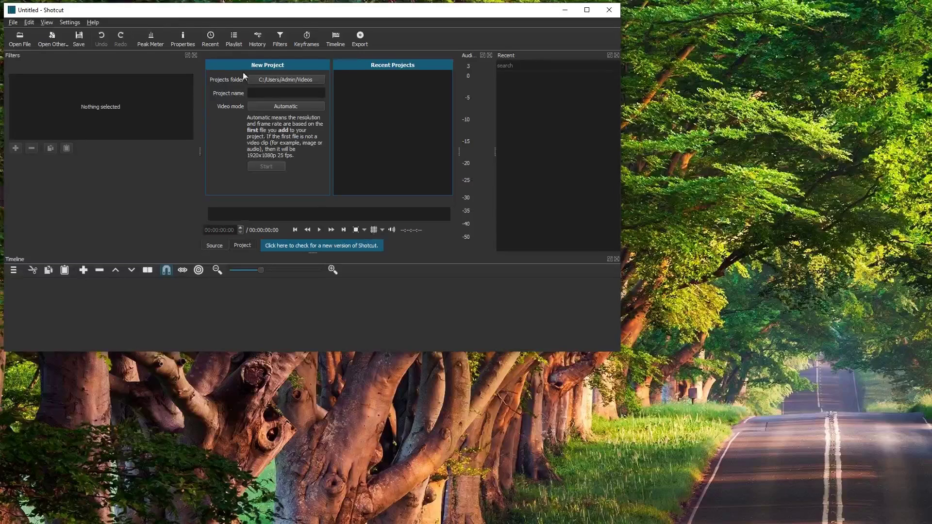
# Enlarge the Shotcut window and switch to the Timeline Project layout
pyautogui.moveTo(620, 353); pyautogui.dragTo(927, 522)
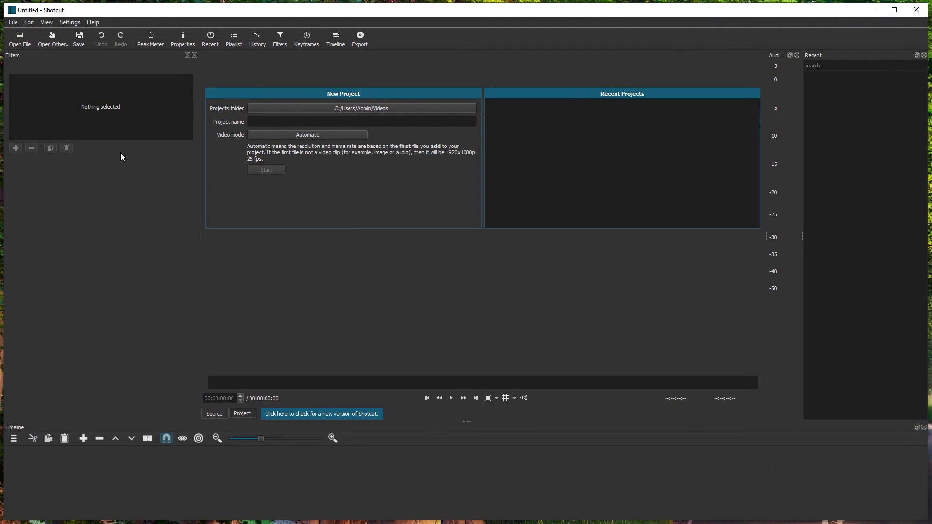
pyautogui.click(69, 23)
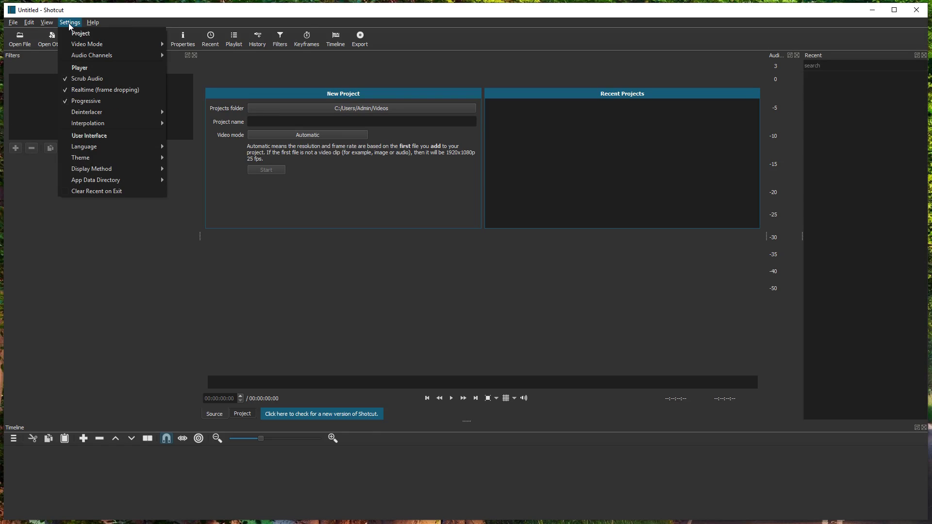
pyautogui.moveTo(47, 23)
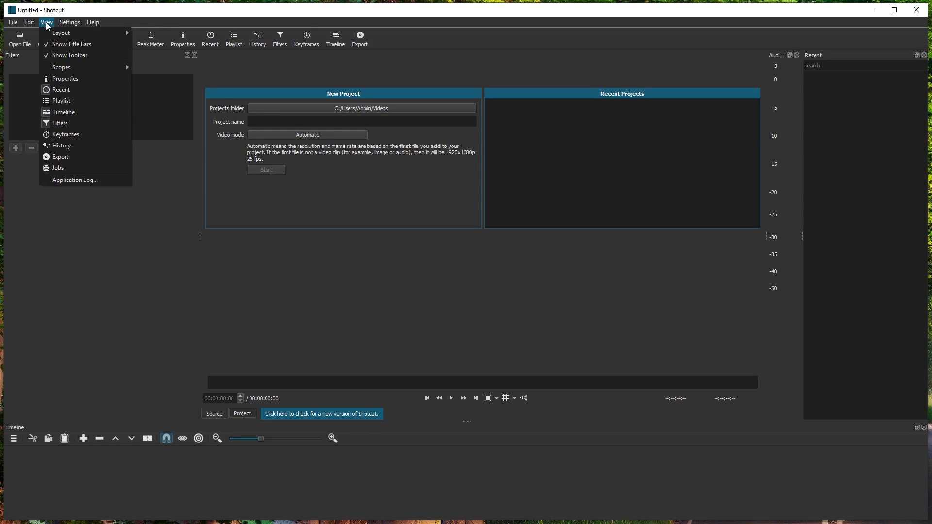
pyautogui.moveTo(87, 33)
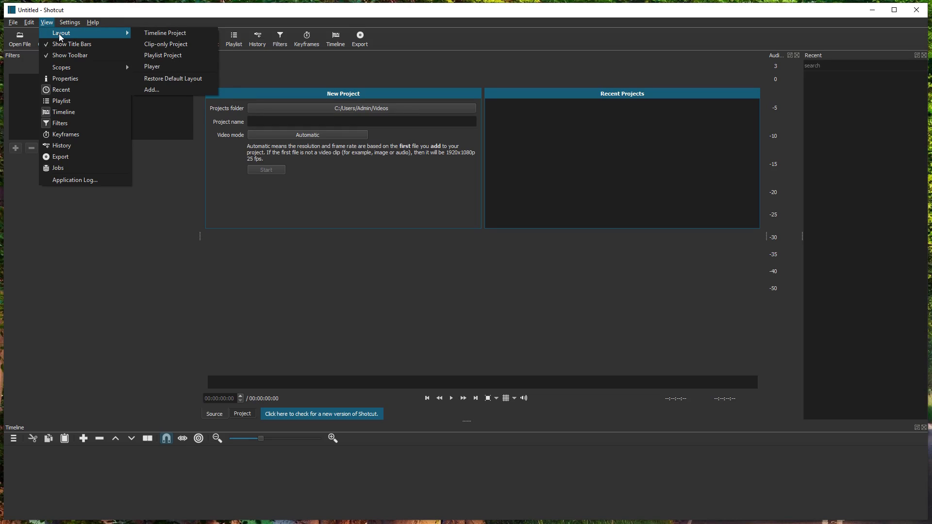
pyautogui.click(153, 36)
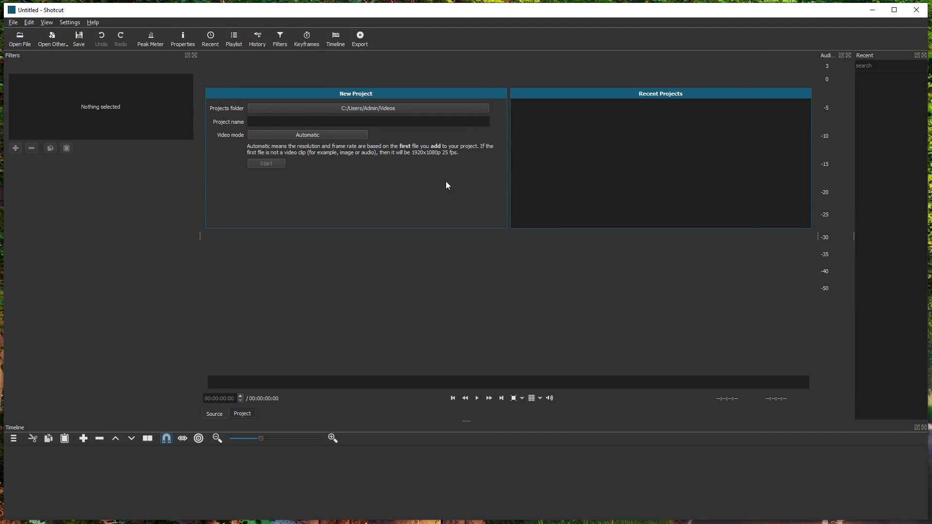
# Try the Clip-only Project layout, then restore the default layout
pyautogui.click(47, 22)
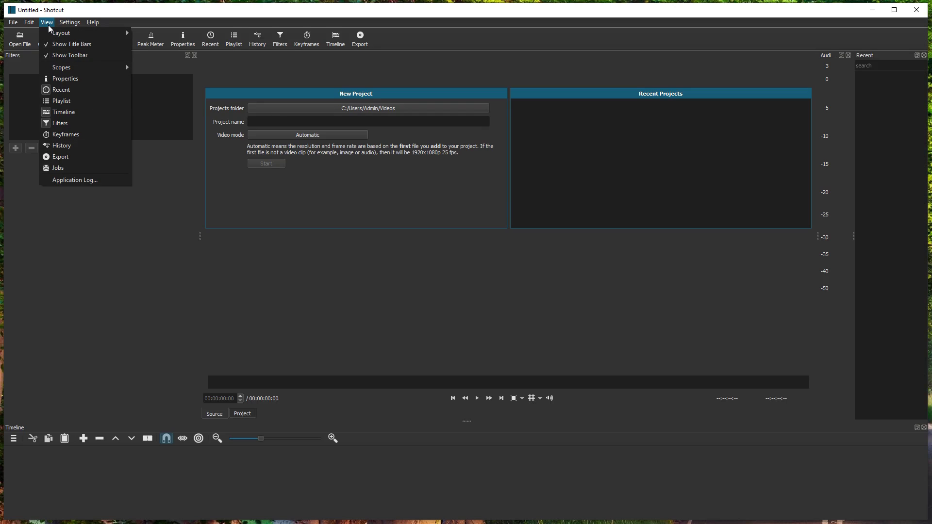
pyautogui.moveTo(61, 38)
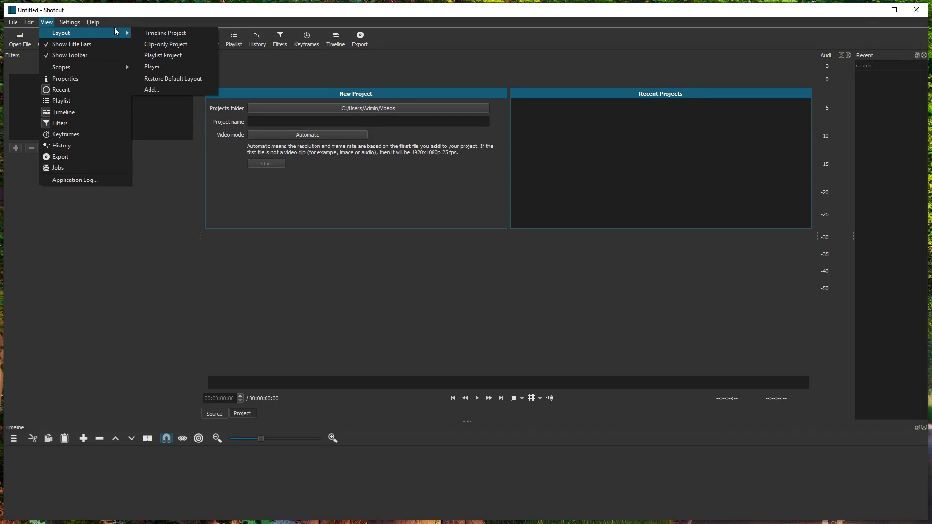
pyautogui.click(163, 44)
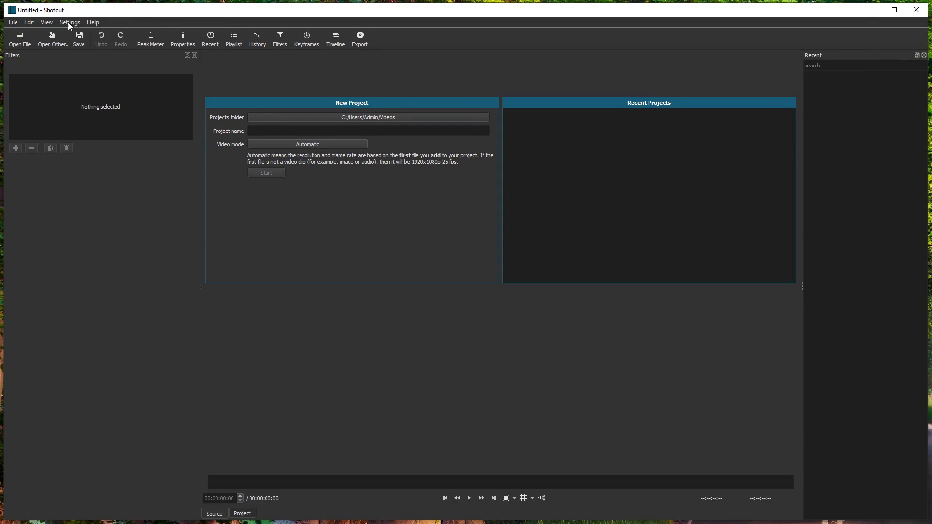
pyautogui.click(46, 22)
pyautogui.moveTo(56, 38)
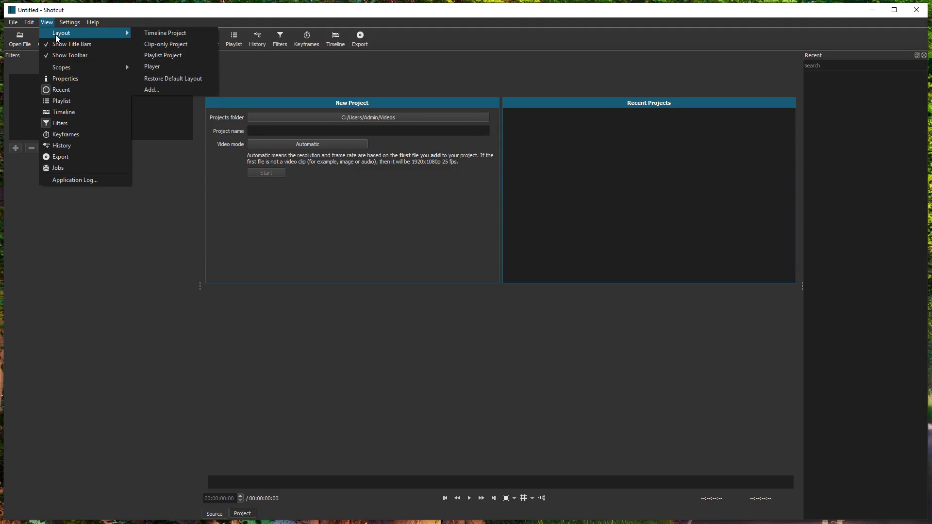
pyautogui.click(173, 79)
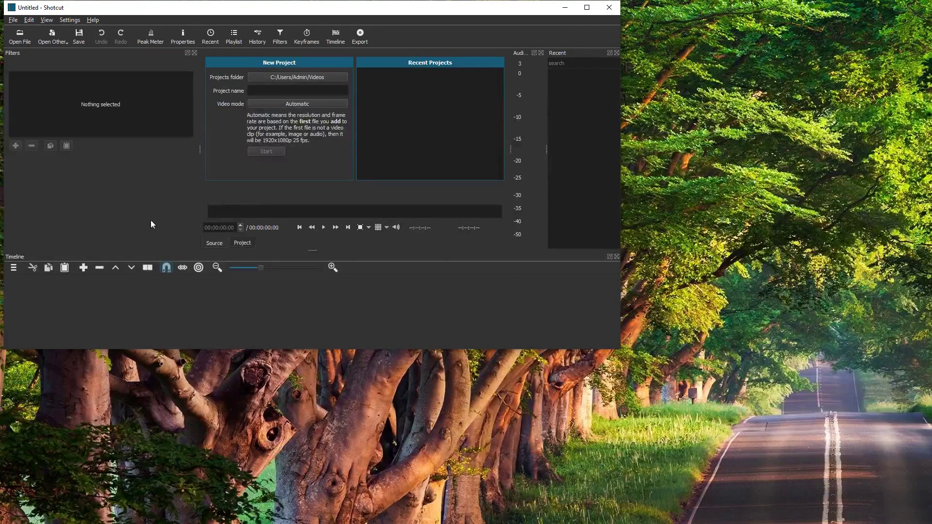
# Enlarge the window, show the History panel, and toggle the Peak Meter off and on
pyautogui.moveTo(619, 353); pyautogui.dragTo(925, 518)
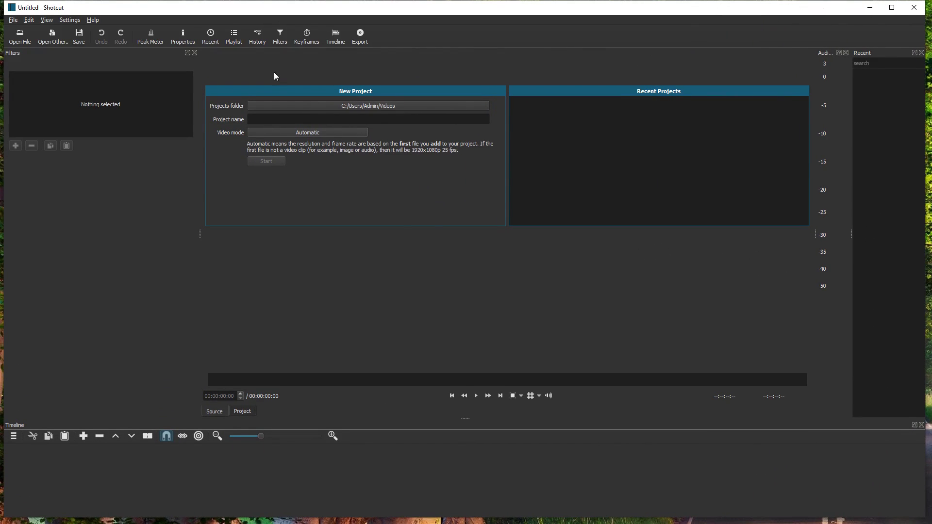
pyautogui.click(257, 37)
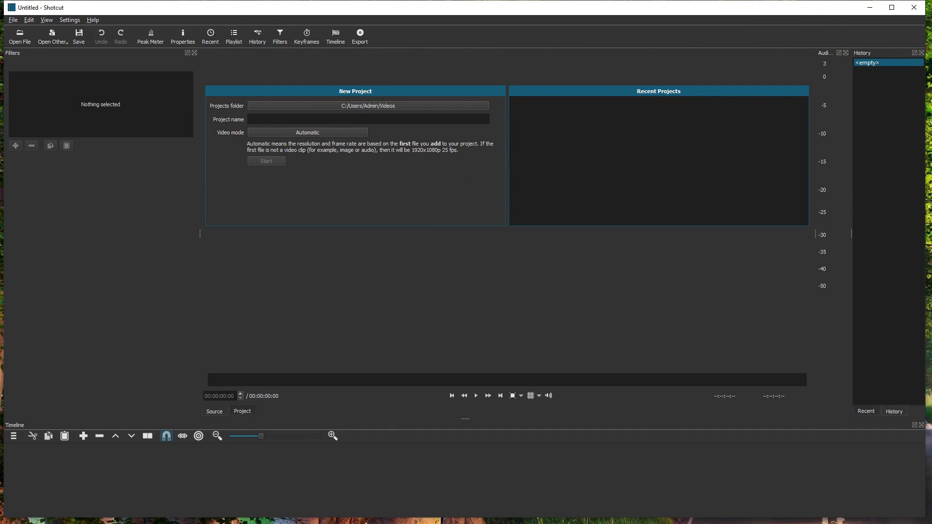
pyautogui.click(151, 37)
pyautogui.click(150, 37)
# Hide and restore the Timeline, then enter 'huihiuhu' as the project name
pyautogui.click(923, 426)
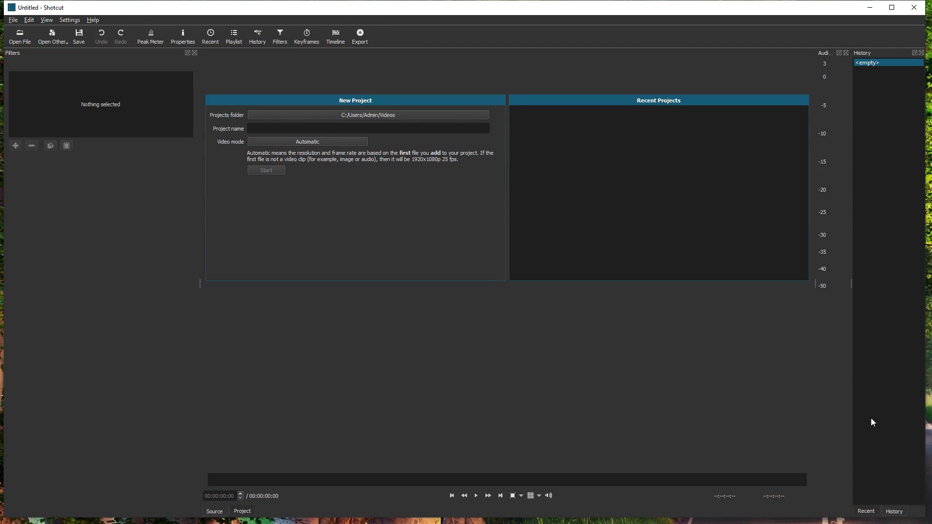
pyautogui.click(339, 42)
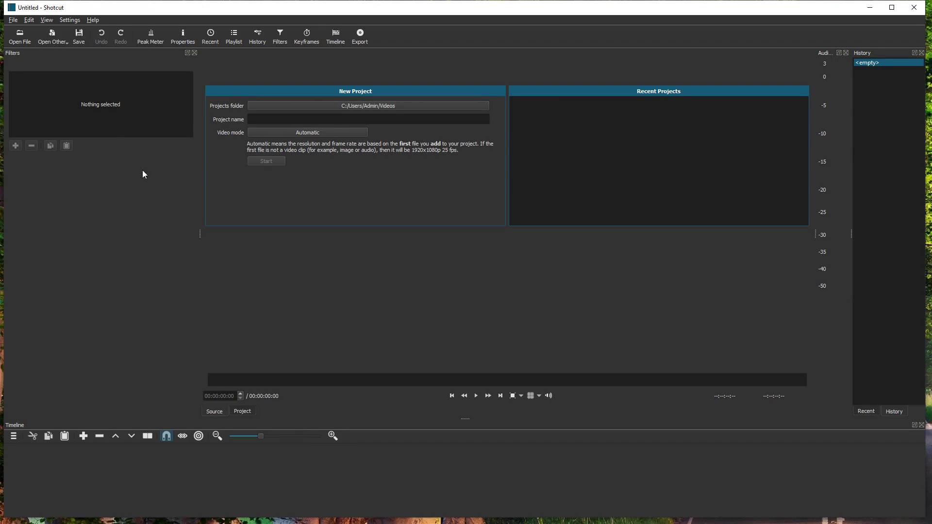
pyautogui.click(279, 120)
pyautogui.click(265, 161)
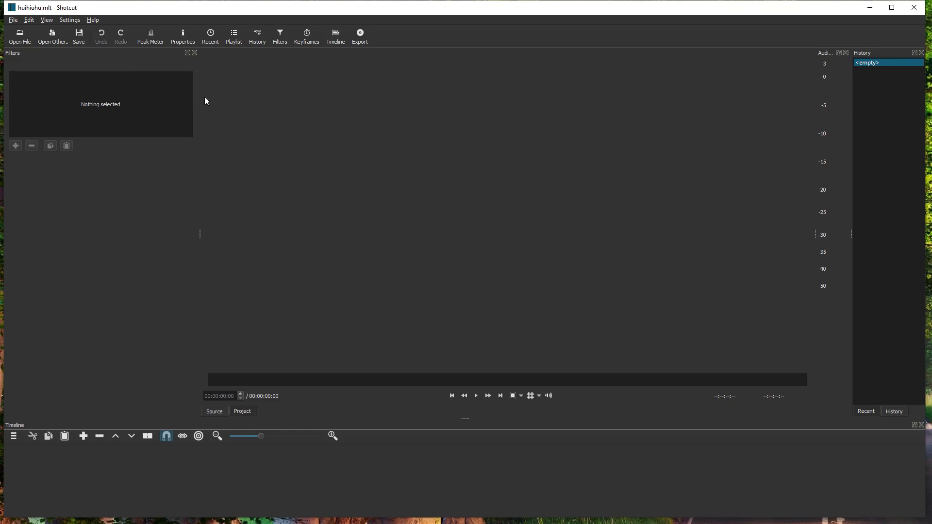
pyautogui.click(234, 36)
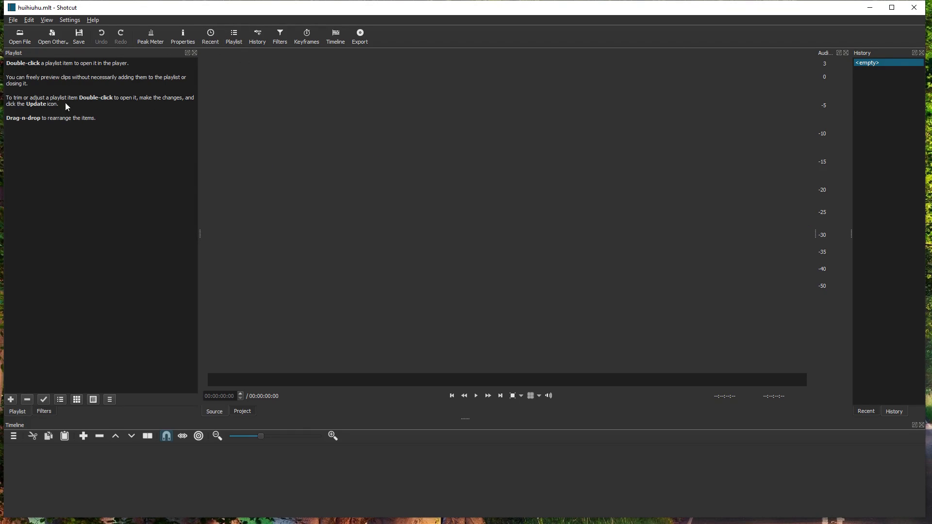
pyautogui.click(19, 37)
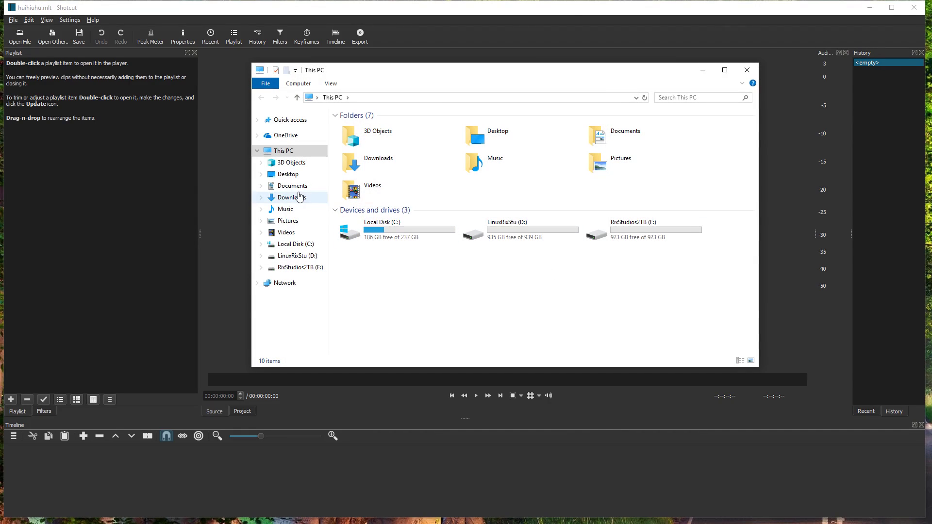
pyautogui.click(292, 232)
pyautogui.moveTo(466, 141); pyautogui.dragTo(138, 204)
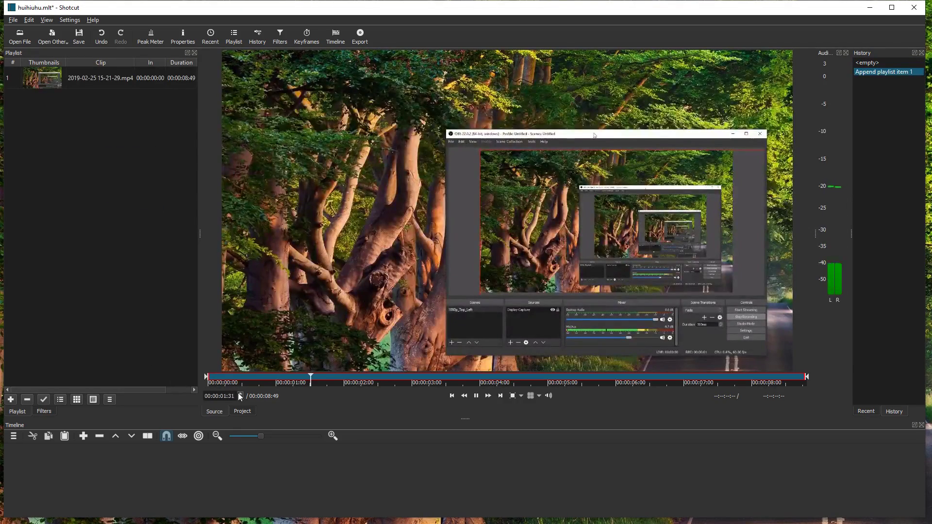
pyautogui.click(478, 397)
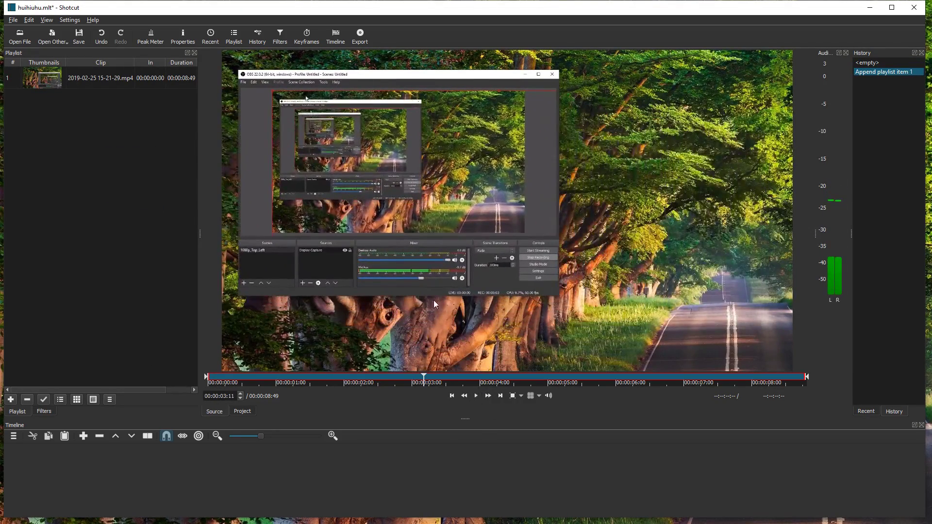